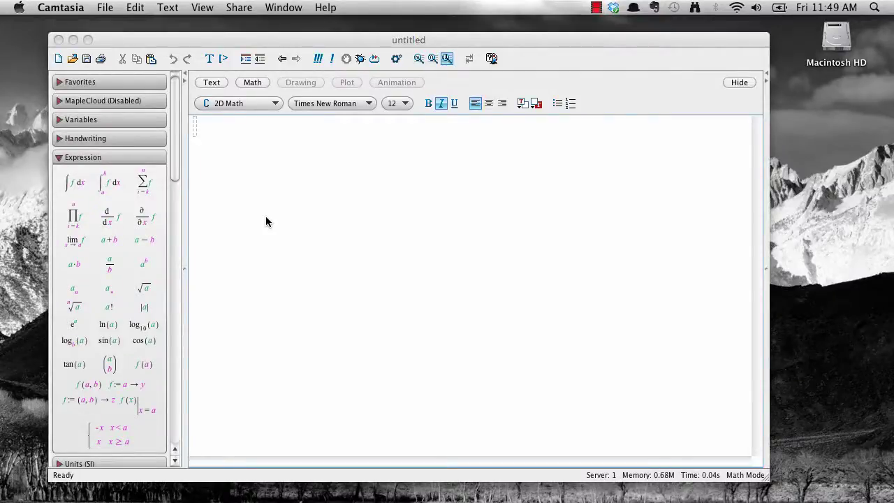
# Enter the indefinite integral ∫cos(2 x) dx from the Expression palette and evaluate it to 1/2 sin(2 x)
pyautogui.press('XF86AudioLowerVolume')
pyautogui.press('XF86AudioLowerVolume')
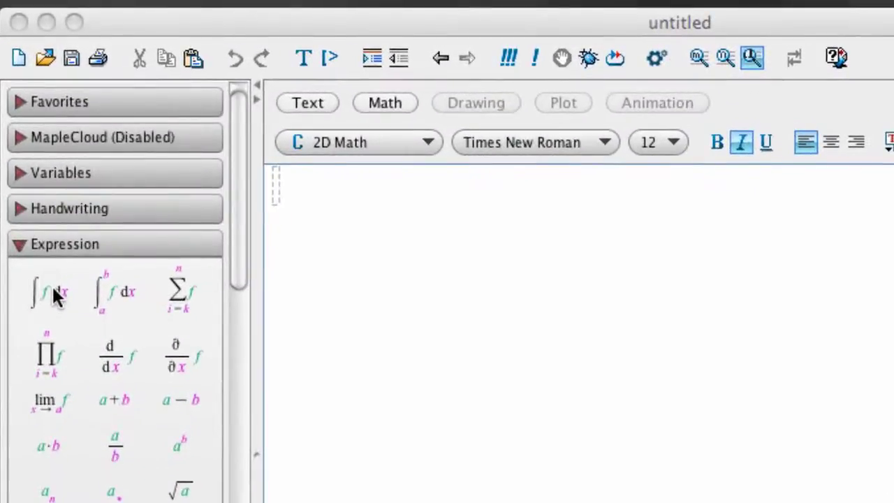
pyautogui.click(56, 295)
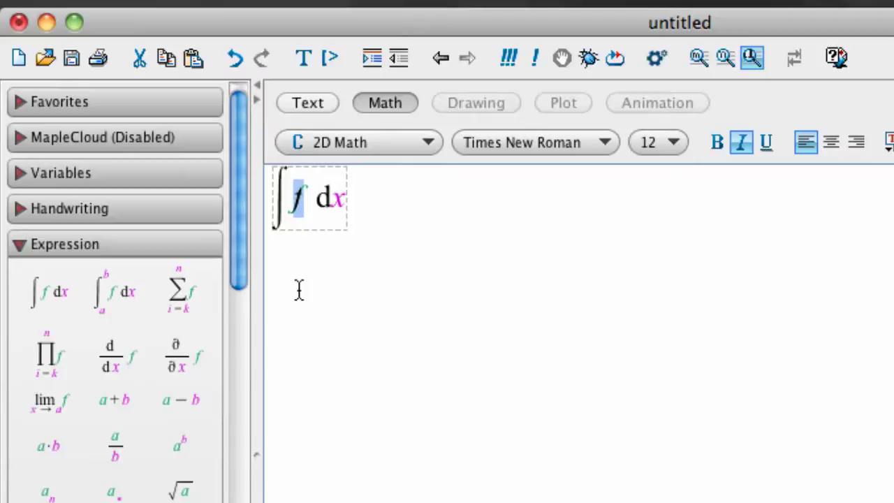
pyautogui.write('cos')
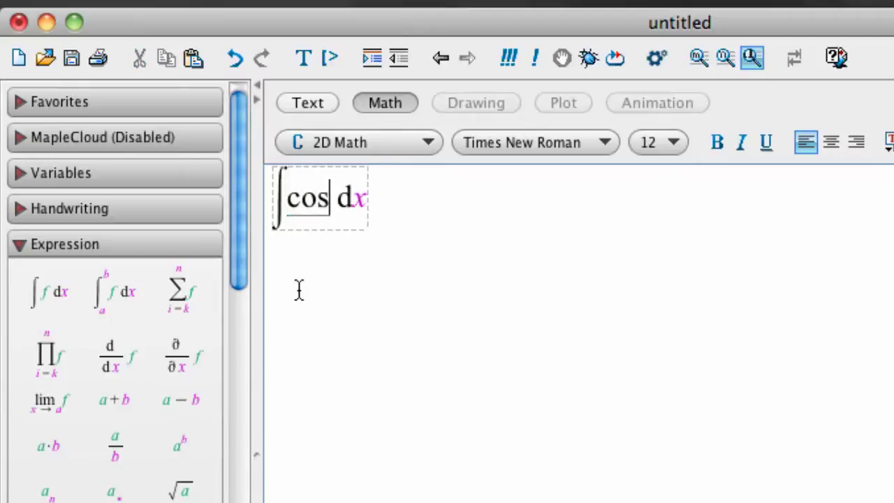
pyautogui.write('(2 x')
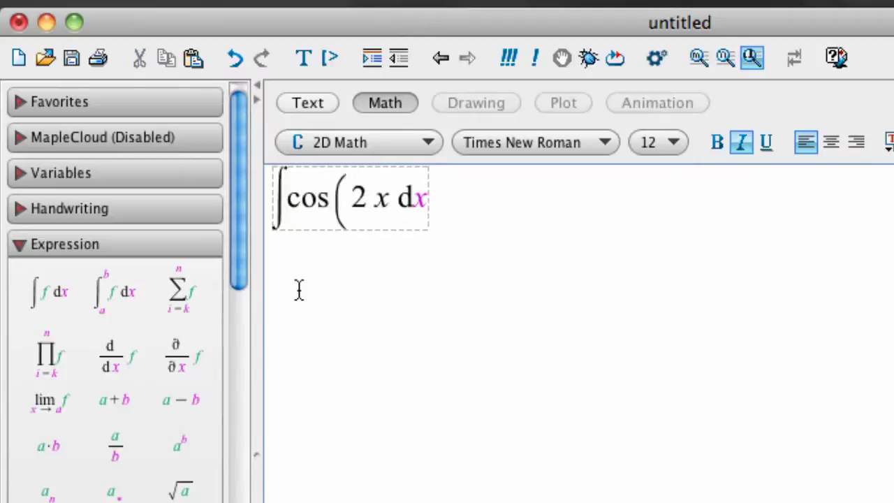
pyautogui.write(')')
pyautogui.press('Tab')
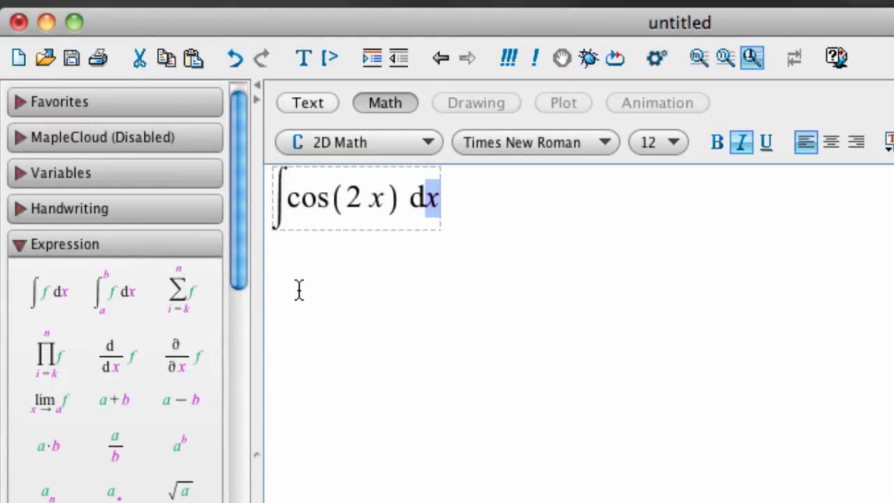
pyautogui.write('x')
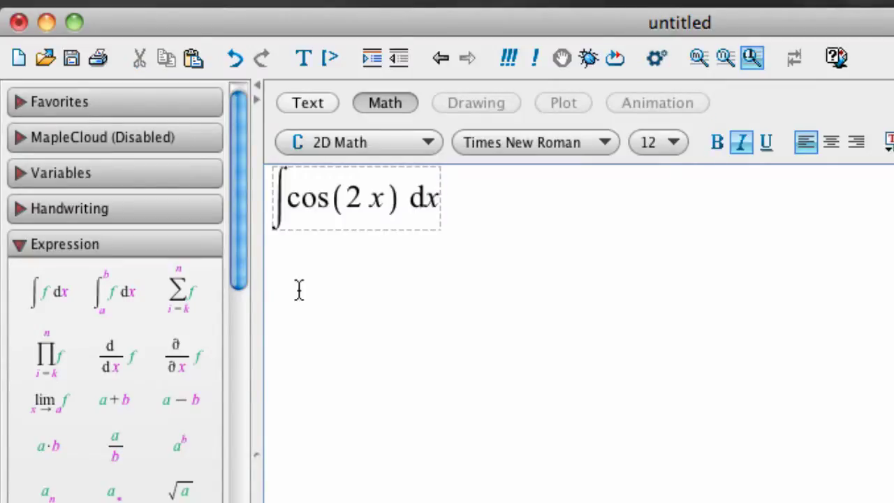
pyautogui.press('Return')
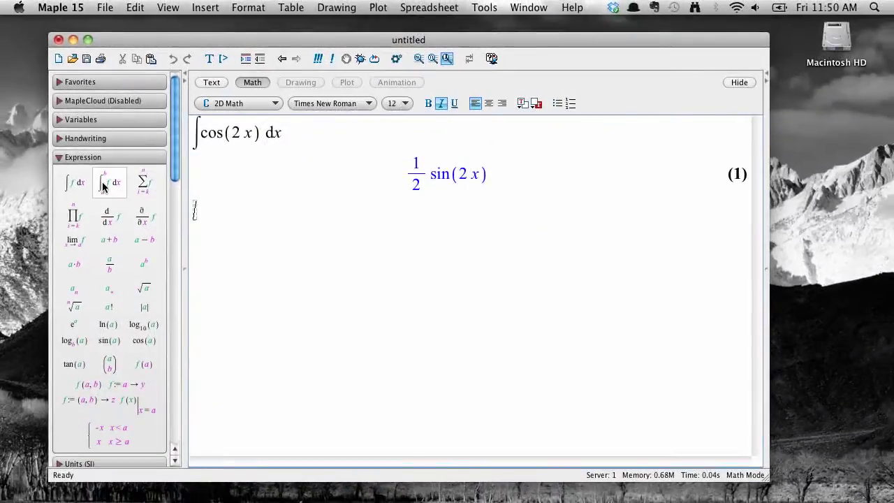
# Enter the definite integral of cos(2 x) dx from 0 to Pi/4 and evaluate it to 1/2
pyautogui.click(103, 186)
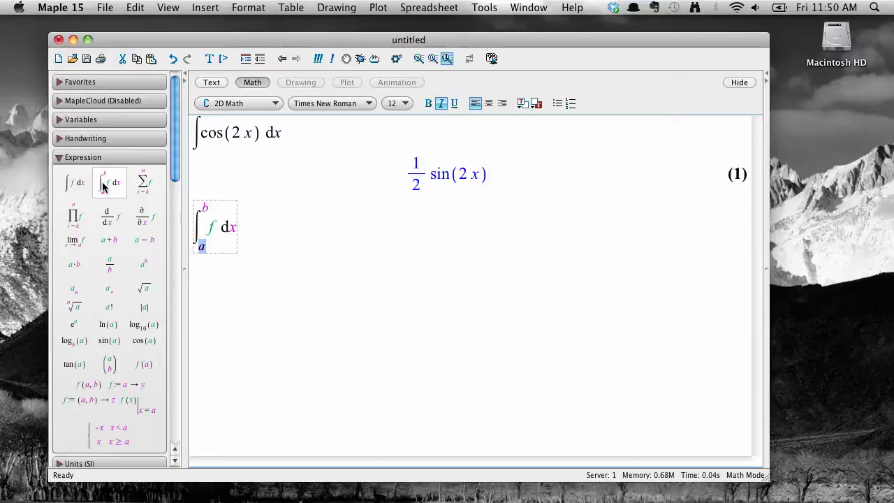
pyautogui.write('0')
pyautogui.press('Tab')
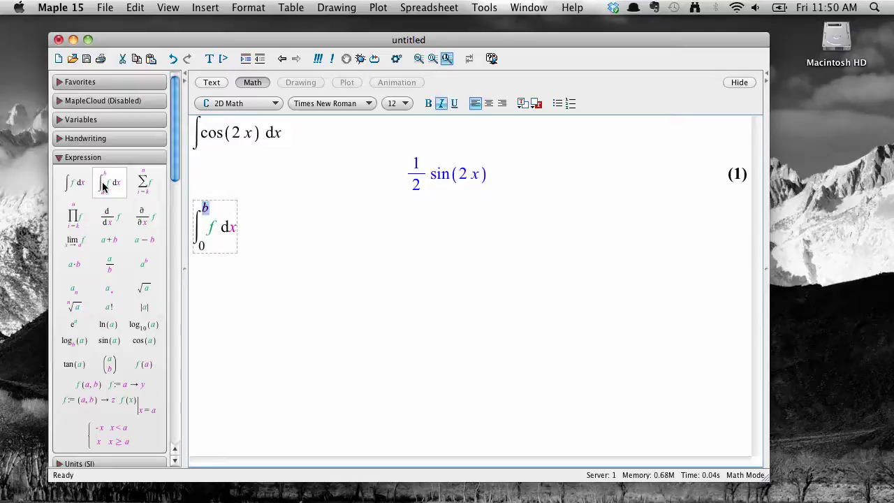
pyautogui.write('Pi')
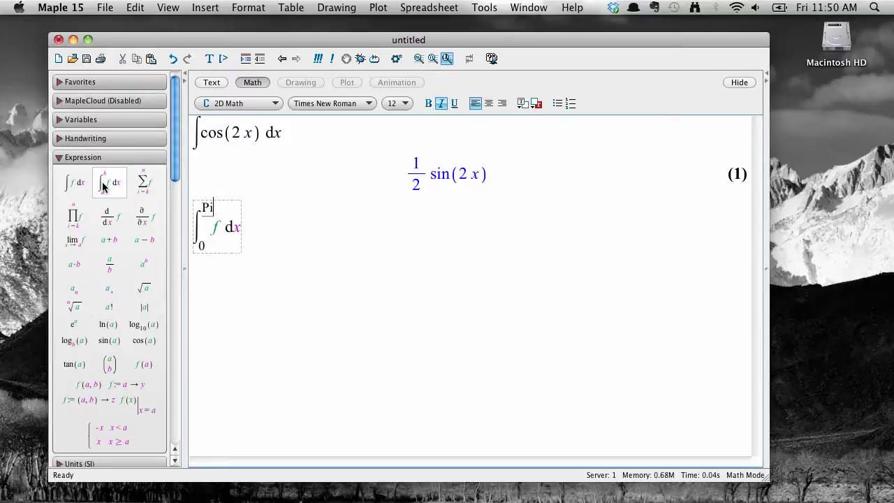
pyautogui.write('/4')
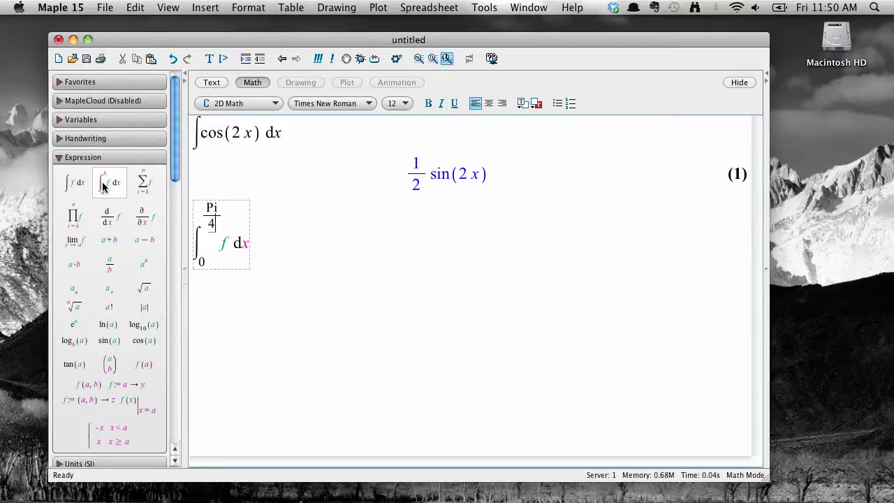
pyautogui.press('Tab')
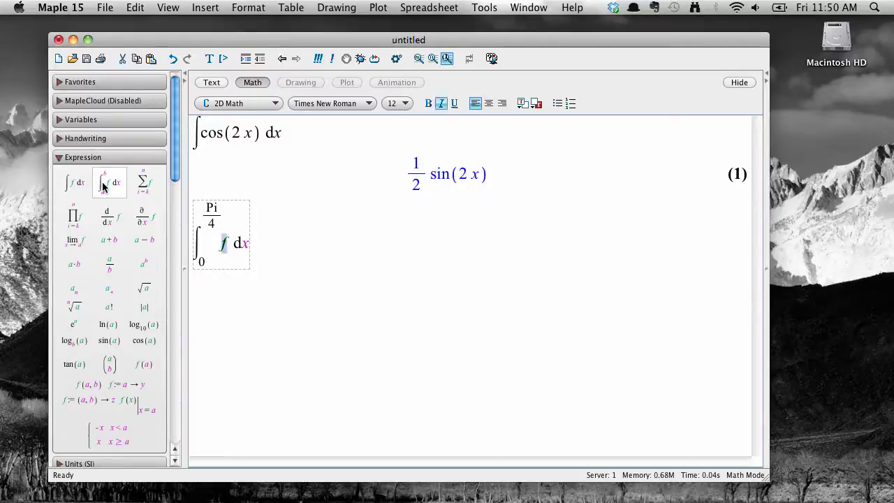
pyautogui.write('cos(')
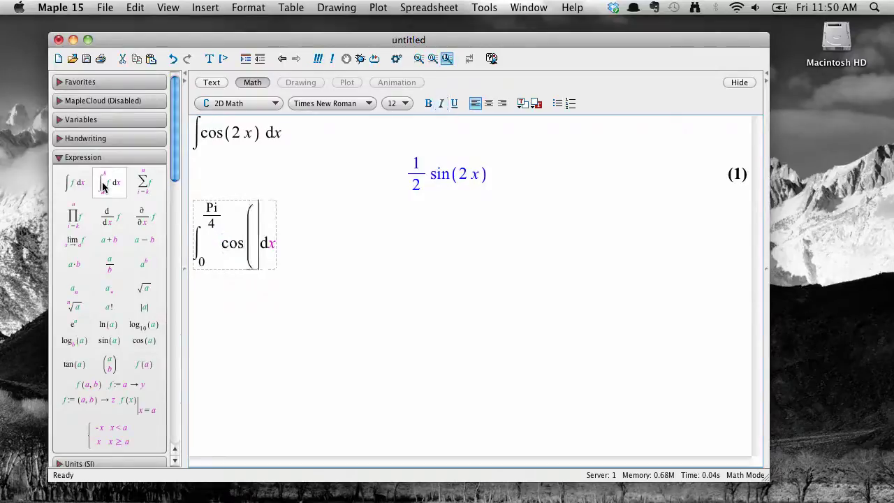
pyautogui.write('2 x)')
pyautogui.press('Tab')
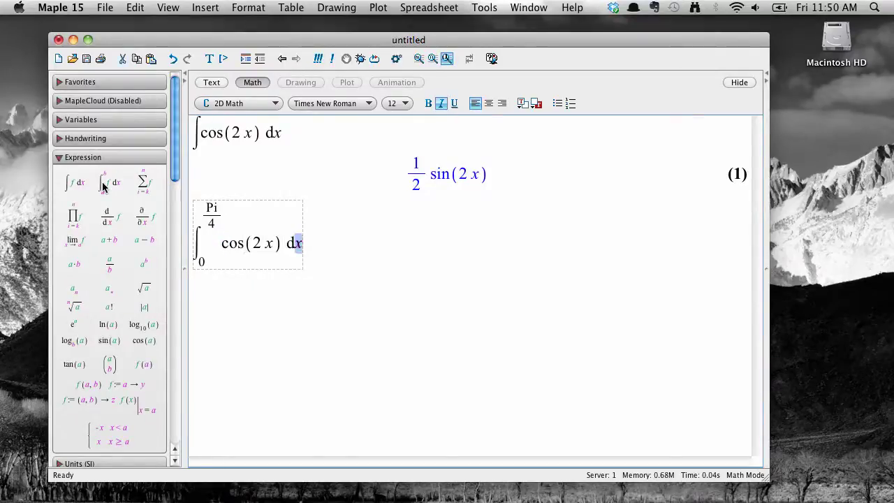
pyautogui.write('x')
pyautogui.press('Return')
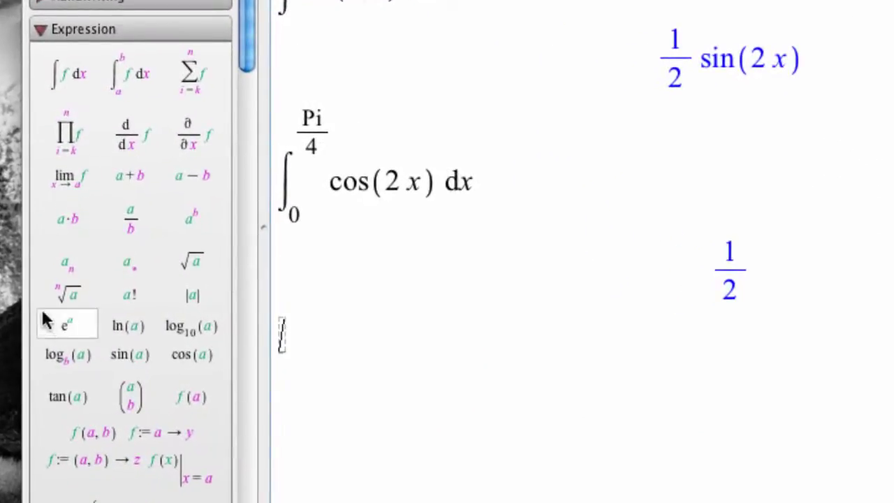
# Insert e^a from the Expression palette with exponent 4 and evaluate it as output (3)
pyautogui.click(93, 337)
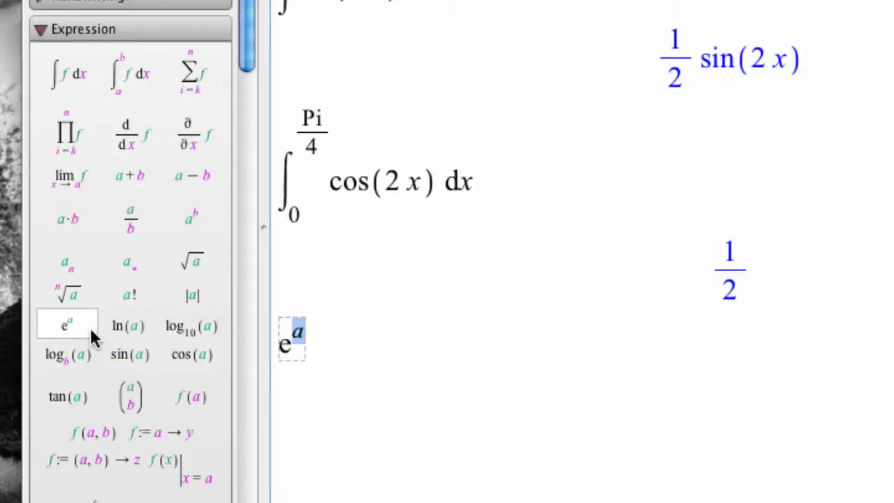
pyautogui.write('4')
pyautogui.press('Return')
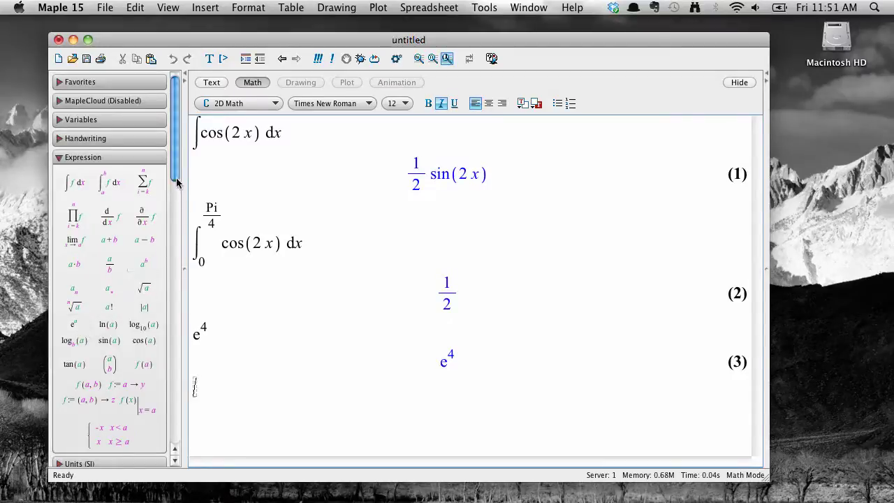
pyautogui.moveTo(176, 177); pyautogui.dragTo(237, 322)
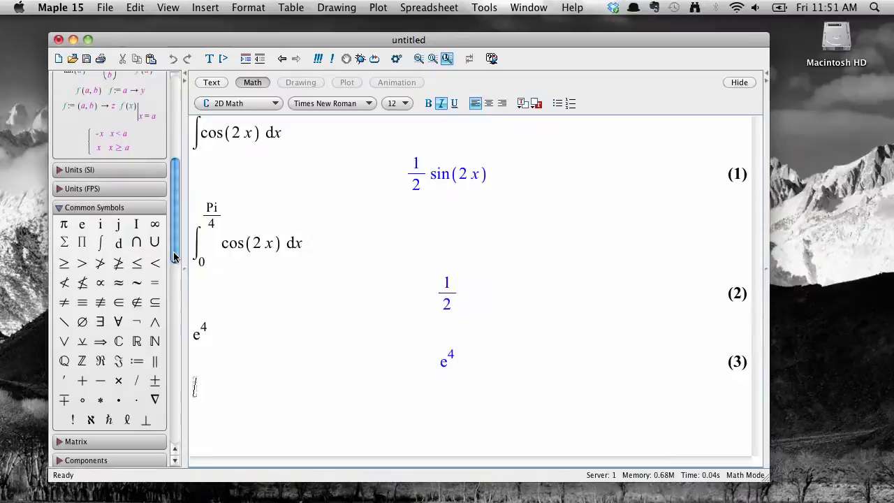
pyautogui.moveTo(174, 256); pyautogui.dragTo(172, 289)
pyautogui.scroll(-1, 244, 347)
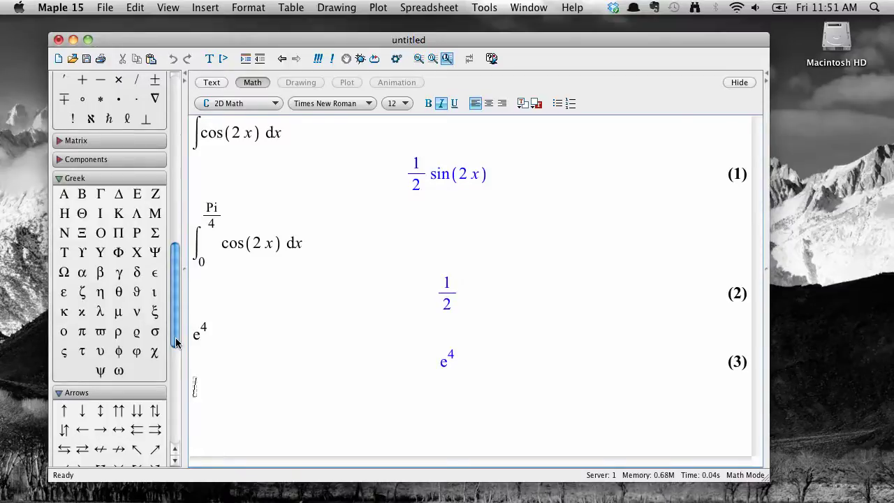
pyautogui.moveTo(176, 339); pyautogui.dragTo(159, 199)
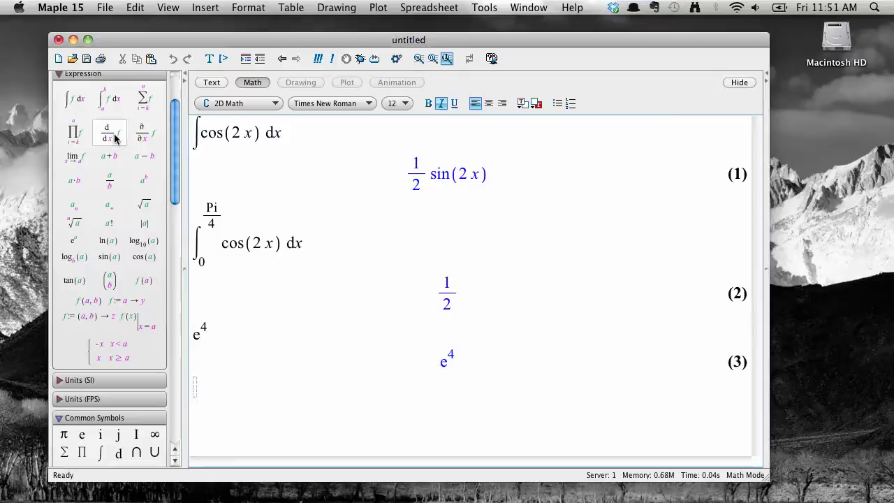
# Evaluate d/dθ of ln(cos(θ)), using θ from the Greek palette, giving −sin(θ)/cos(θ)
pyautogui.click(115, 139)
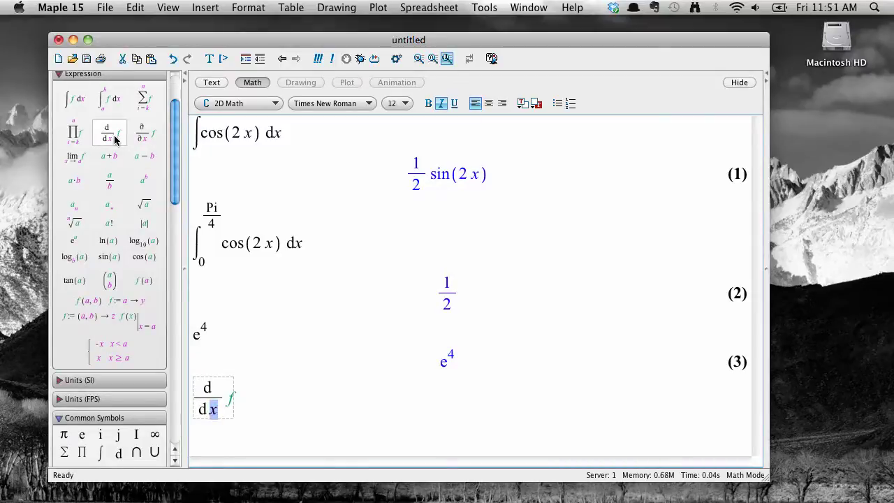
pyautogui.moveTo(175, 168); pyautogui.dragTo(160, 307)
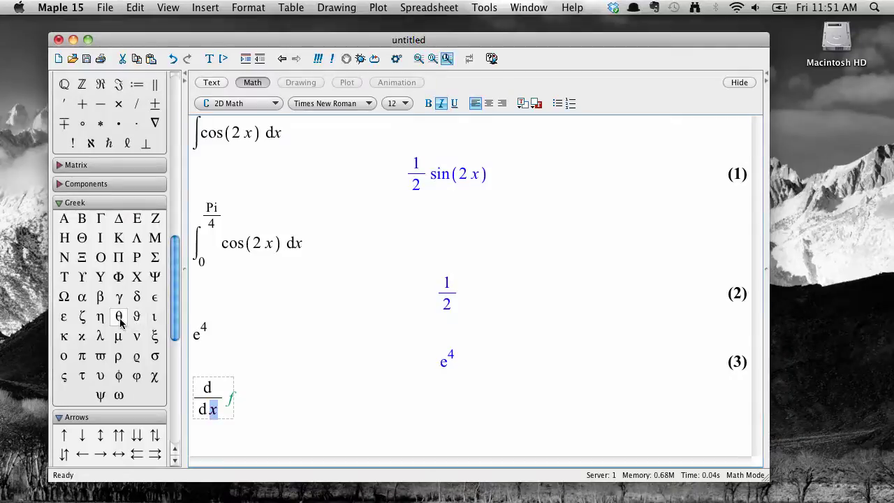
pyautogui.click(119, 318)
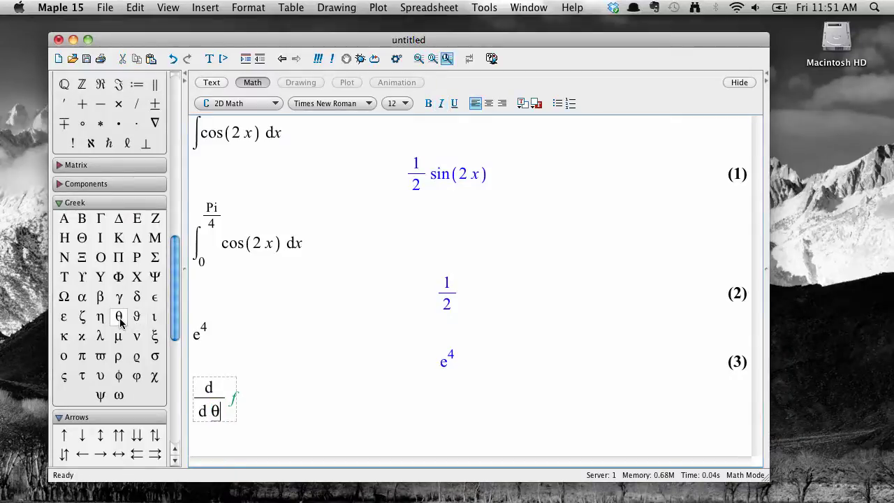
pyautogui.press('Tab')
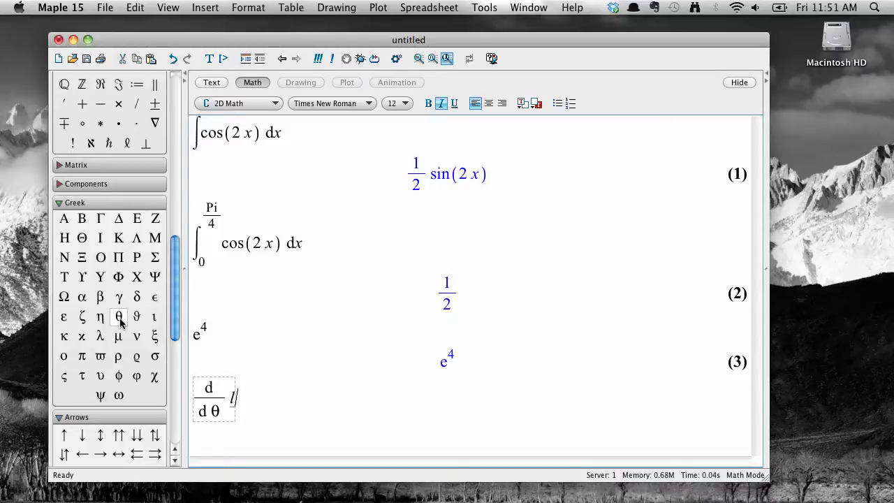
pyautogui.write('ln(co')
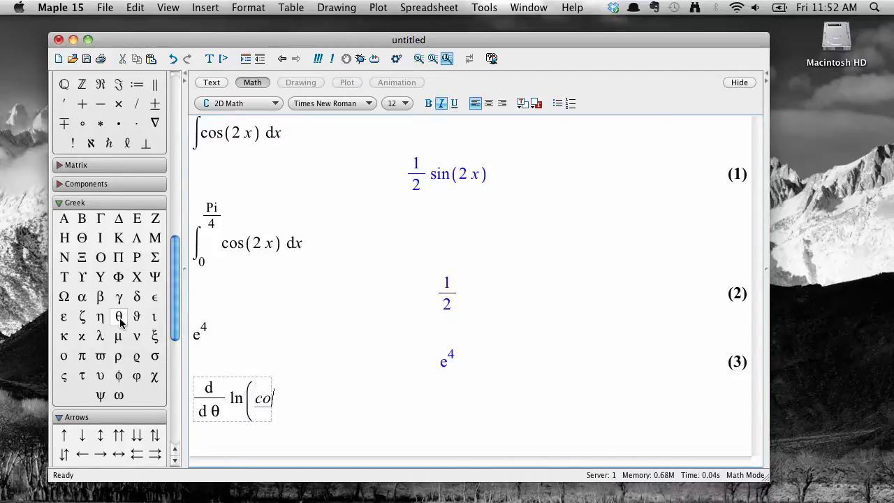
pyautogui.write('s(')
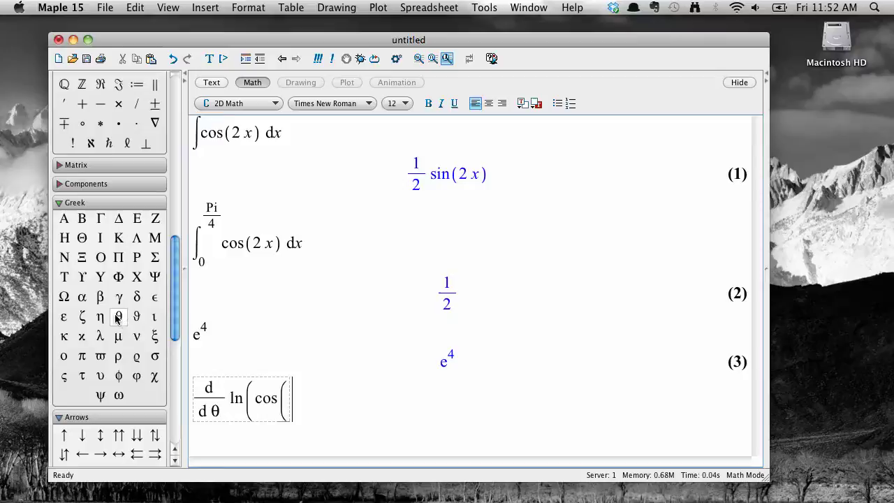
pyautogui.click(118, 317)
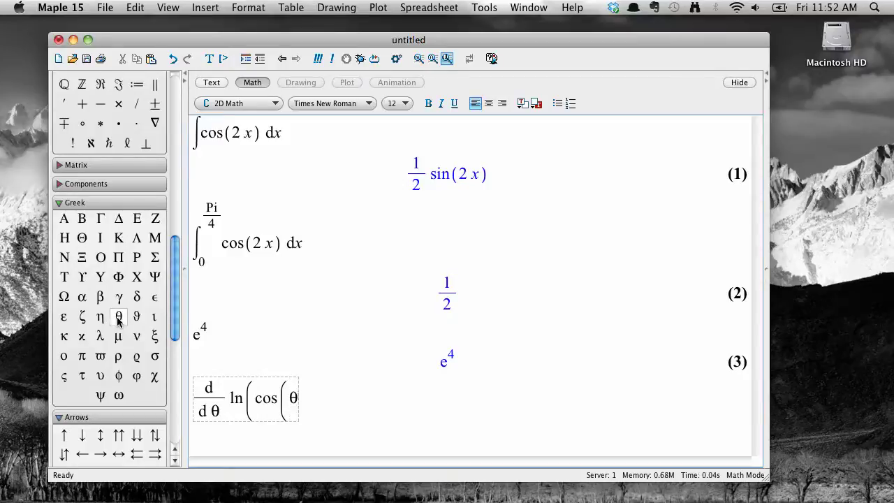
pyautogui.write('))')
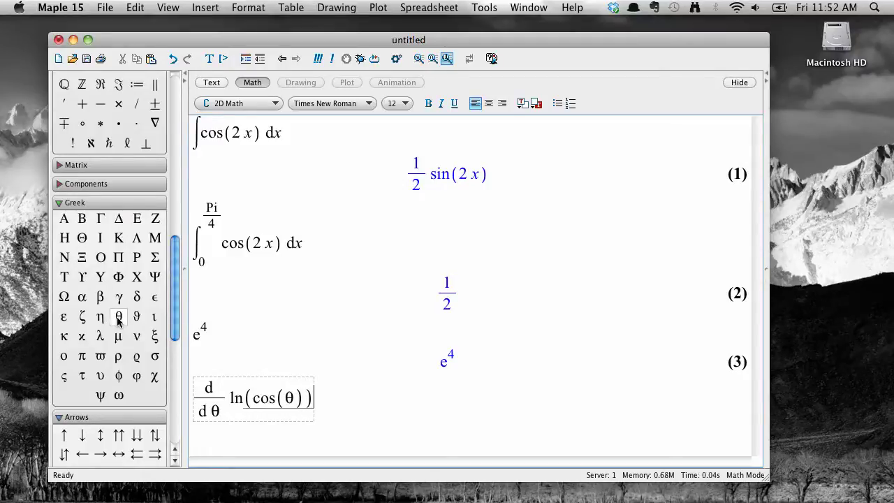
pyautogui.press('Return')
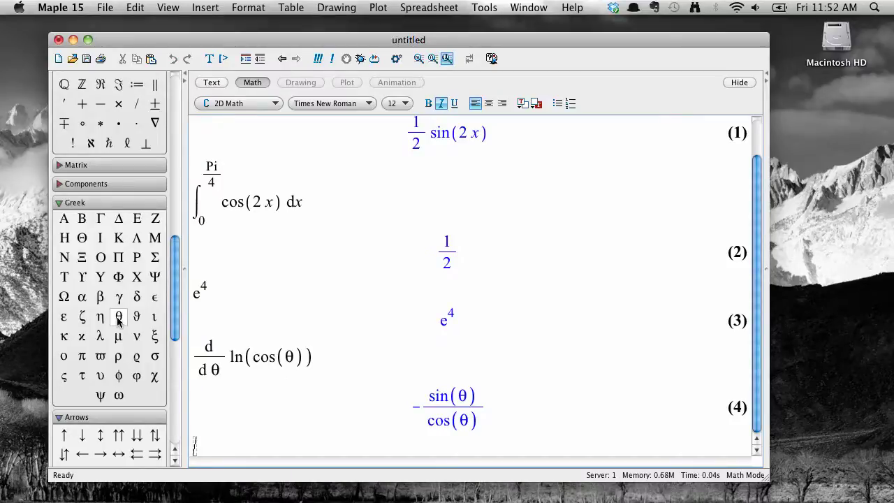
# Sketch a crossed h in the Handwriting palette and insert the recognized ℏ symbol
pyautogui.moveTo(174, 312); pyautogui.dragTo(178, 119)
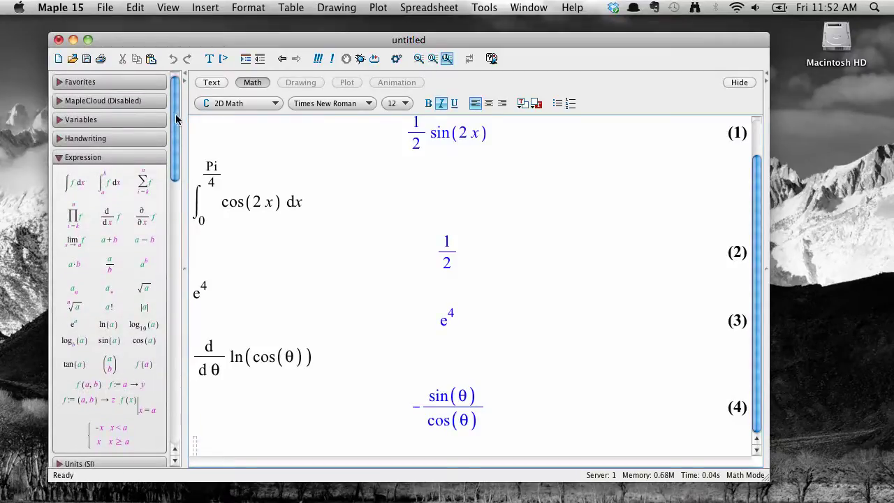
pyautogui.click(66, 140)
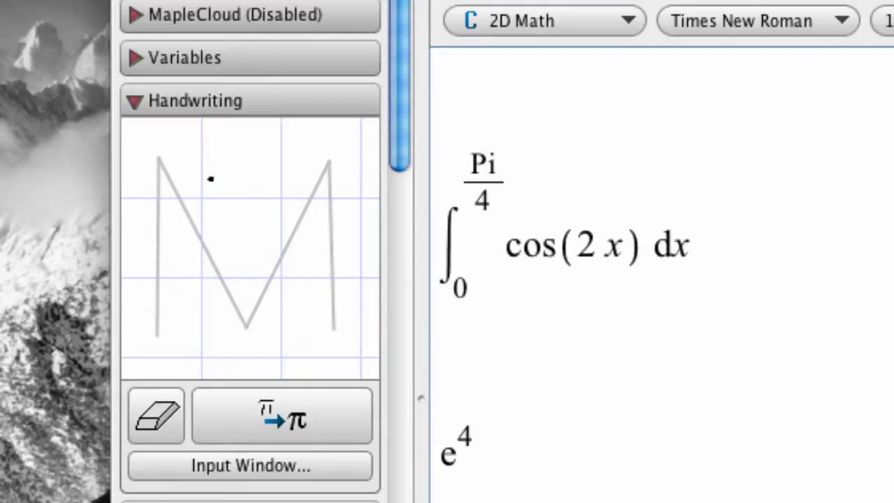
pyautogui.moveTo(198, 173)
pyautogui.mouseDown()
pyautogui.moveTo(199, 324)
pyautogui.moveTo(259, 261)
pyautogui.moveTo(276, 323)
pyautogui.mouseUp()
pyautogui.moveTo(163, 237); pyautogui.dragTo(245, 208)
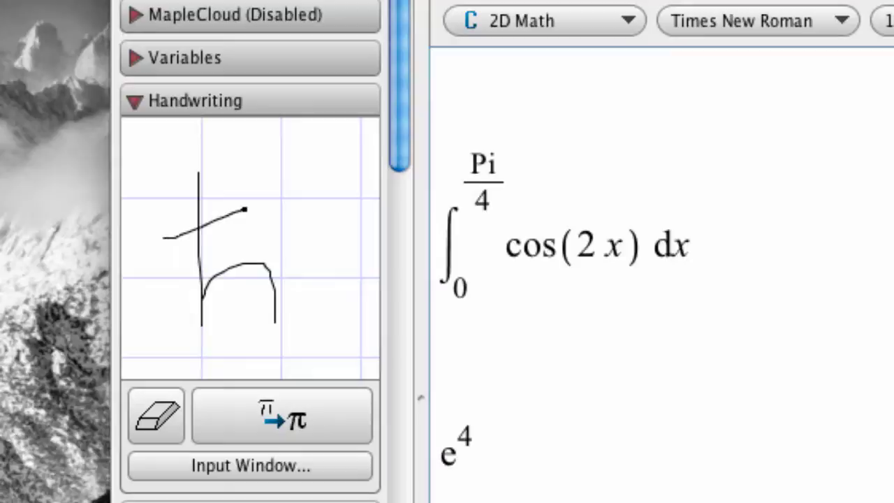
pyautogui.click(260, 431)
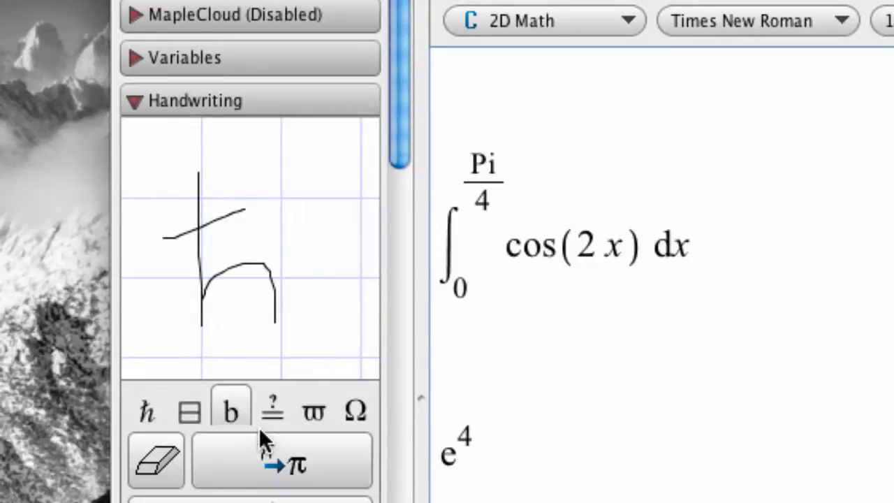
pyautogui.click(149, 414)
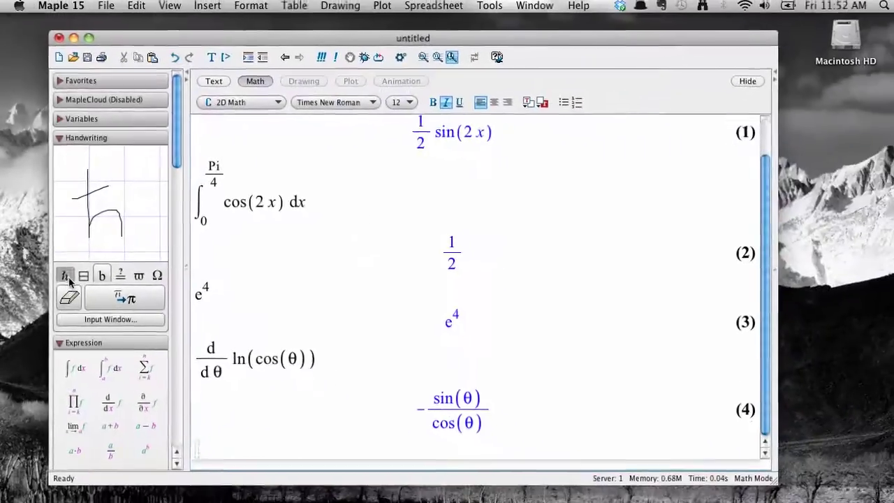